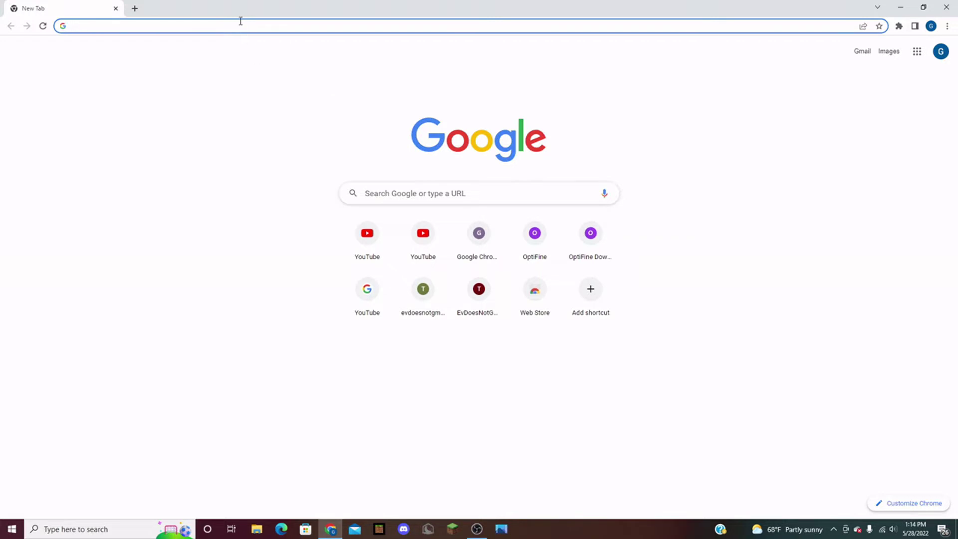
# Search 'java downloads oracle' and download the JDK 18.0.1.1 Windows x64 Installer (jdk-18_windows-x64_bin.exe).
pyautogui.write('java dow')
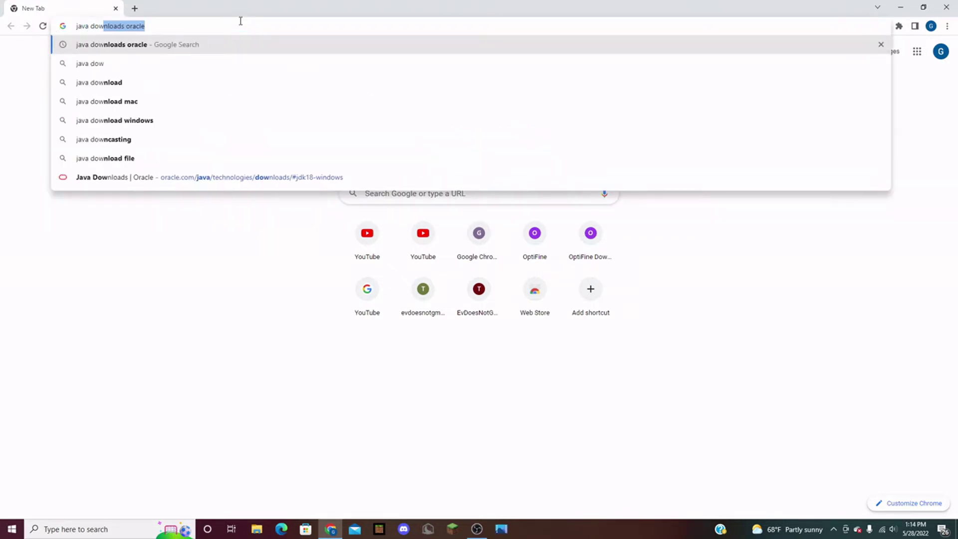
pyautogui.press('Return')
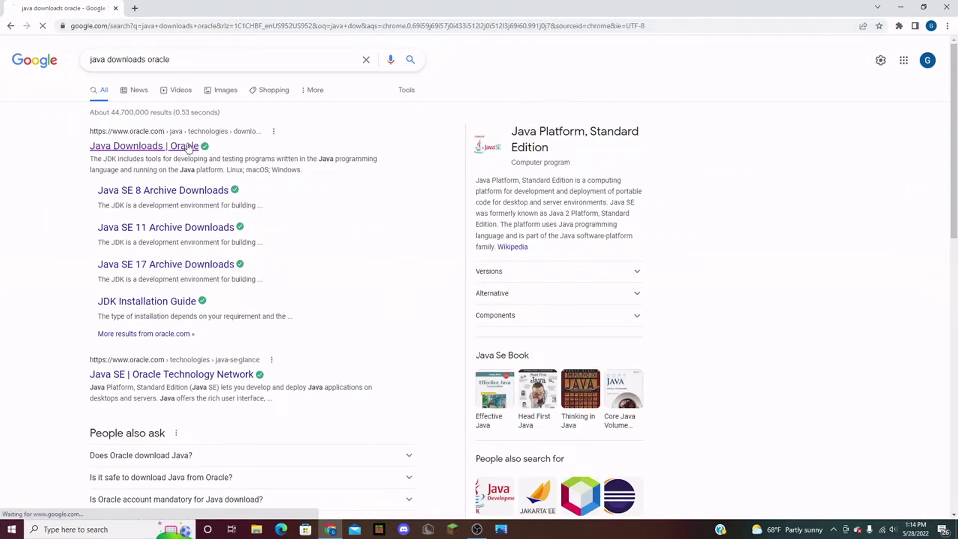
pyautogui.click(183, 145)
pyautogui.scroll(-4, 246, 242)
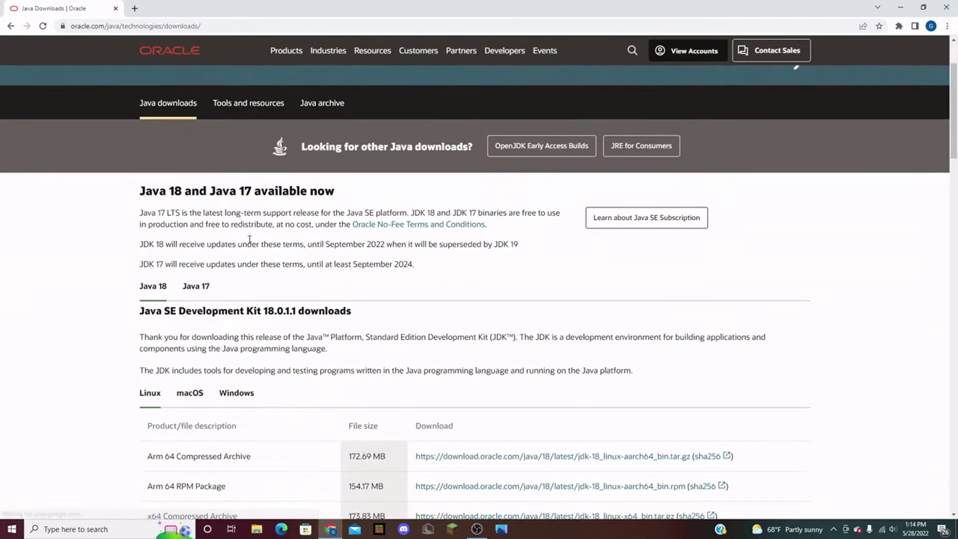
pyautogui.click(237, 294)
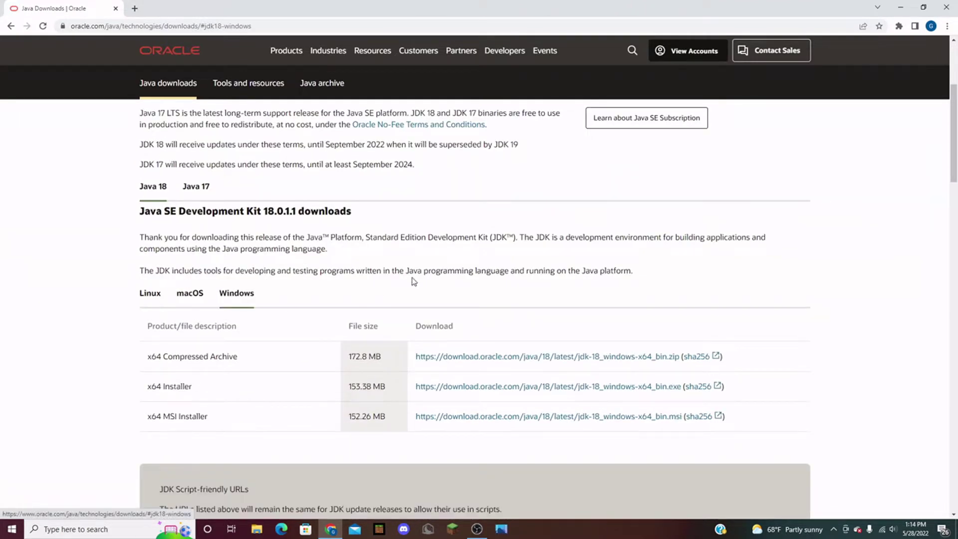
pyautogui.click(538, 391)
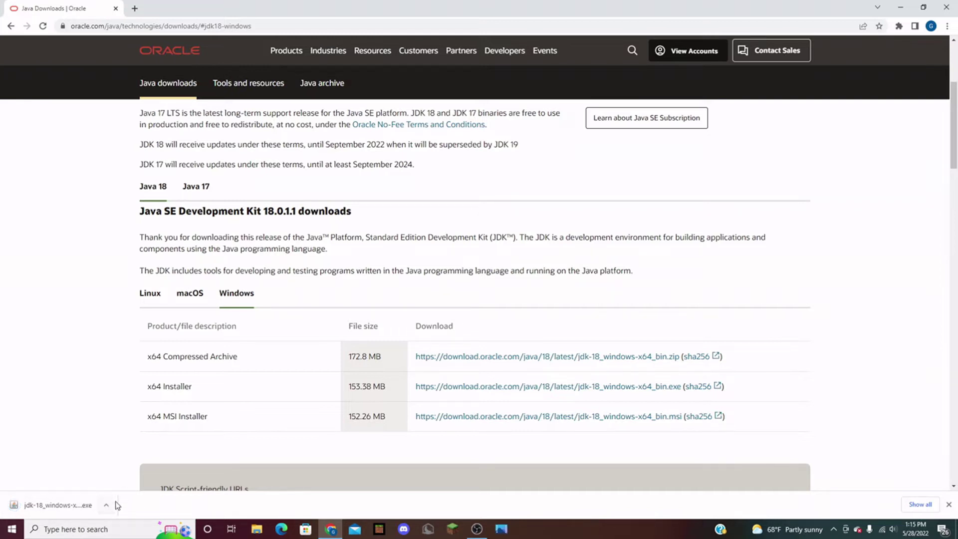
# Run the downloaded installer, reinstall JDK 18.0.1.1 (64-bit) in the default folder, then open a blank tab.
pyautogui.click(108, 504)
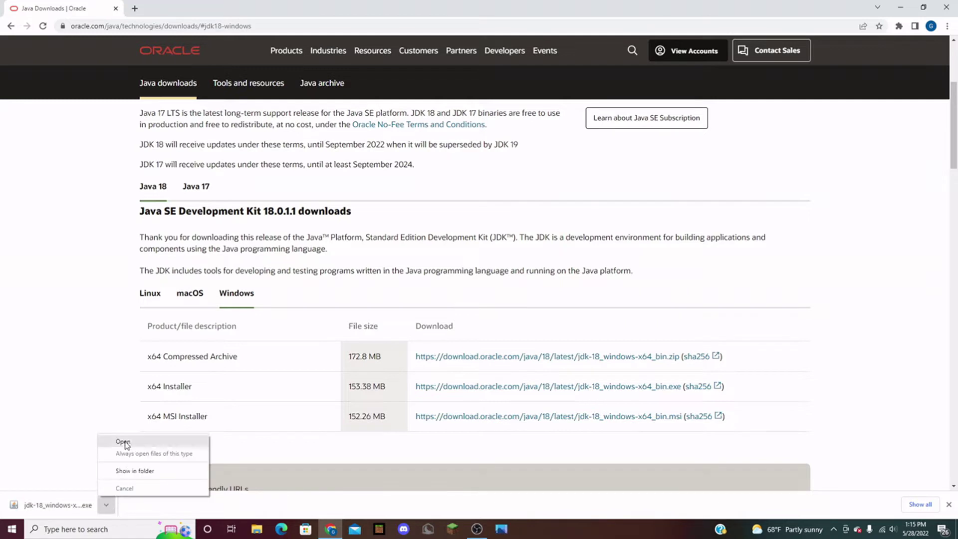
pyautogui.click(123, 442)
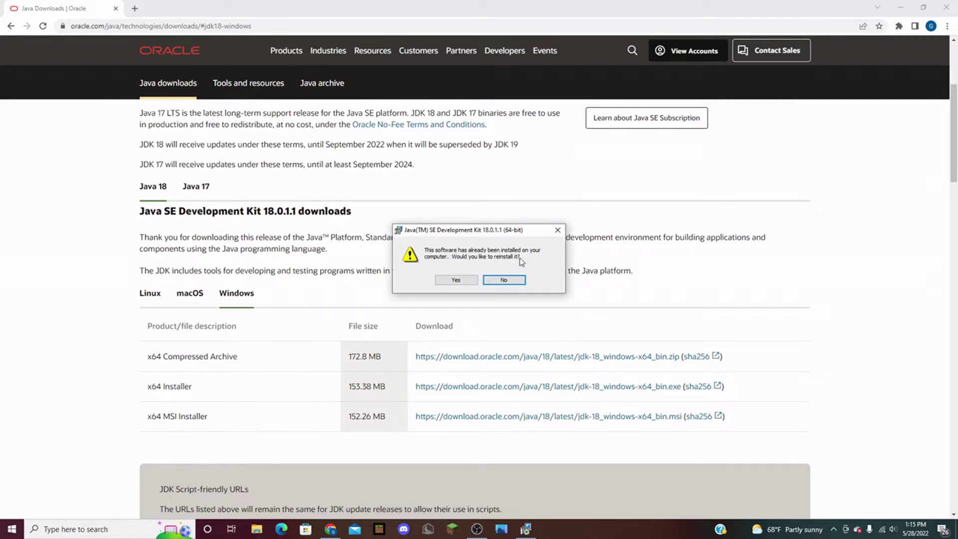
pyautogui.click(456, 281)
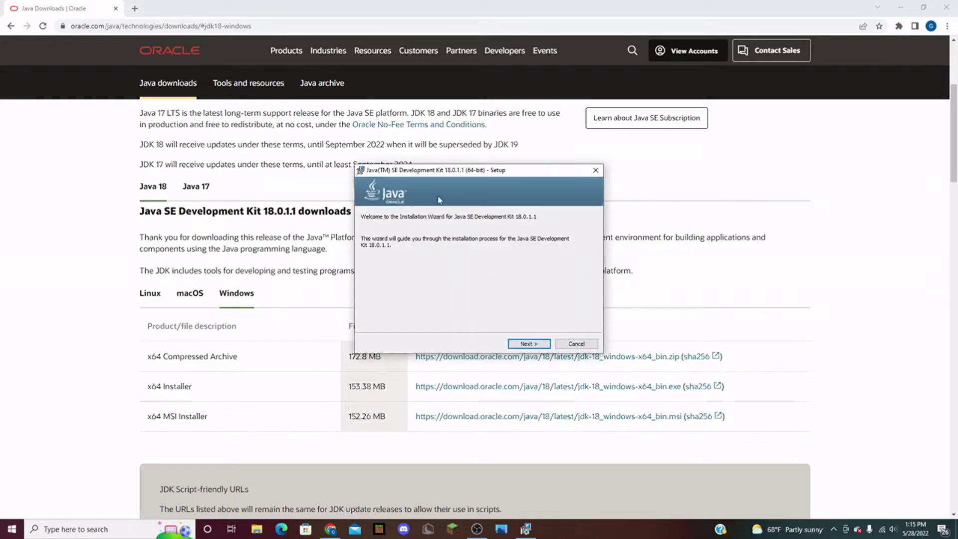
pyautogui.click(528, 343)
pyautogui.click(530, 344)
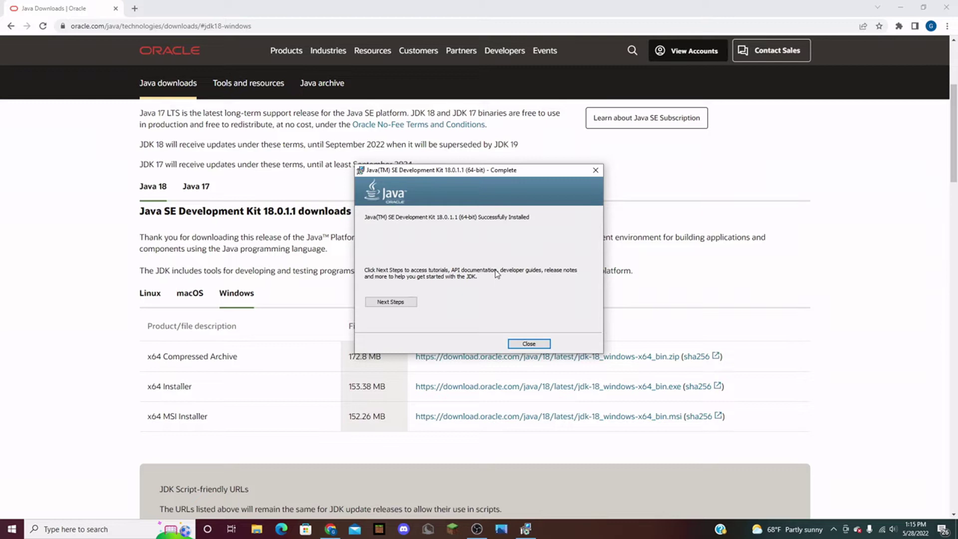
pyautogui.click(528, 343)
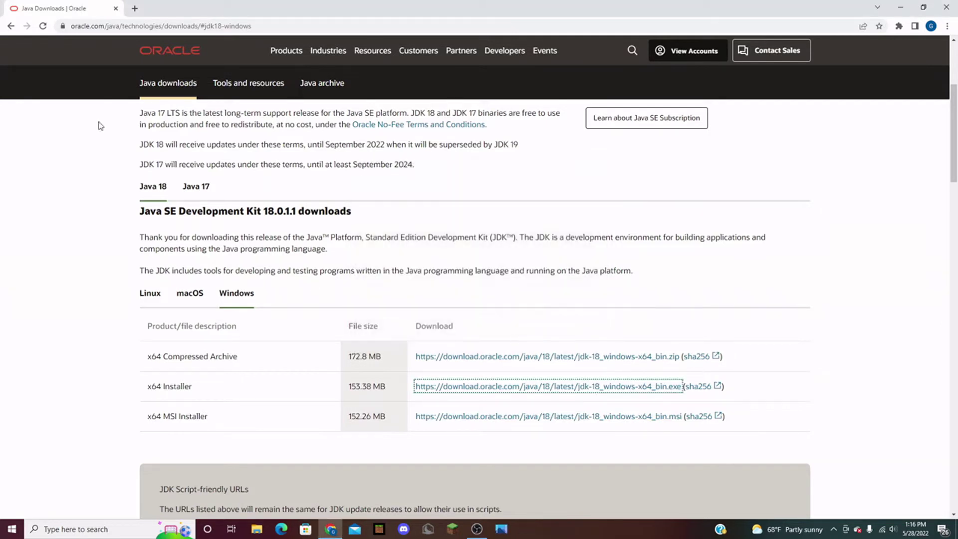
pyautogui.hotkey('ctrl', 'n')
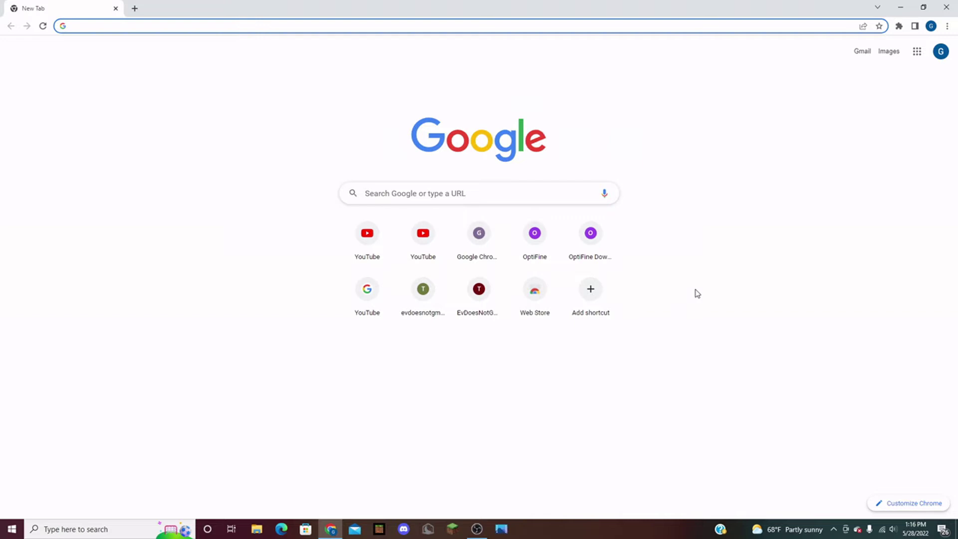
# Search 'minecraft 1.8.9 forge download' and start the recommended Forge 1.8.9-11.15.1.2318 installer download.
pyautogui.write('mi')
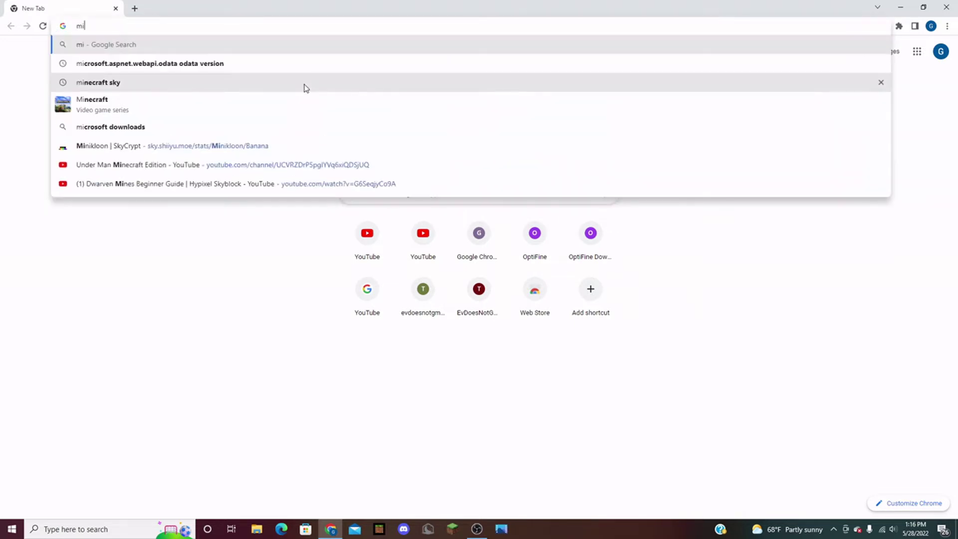
pyautogui.write('necraft 1.8')
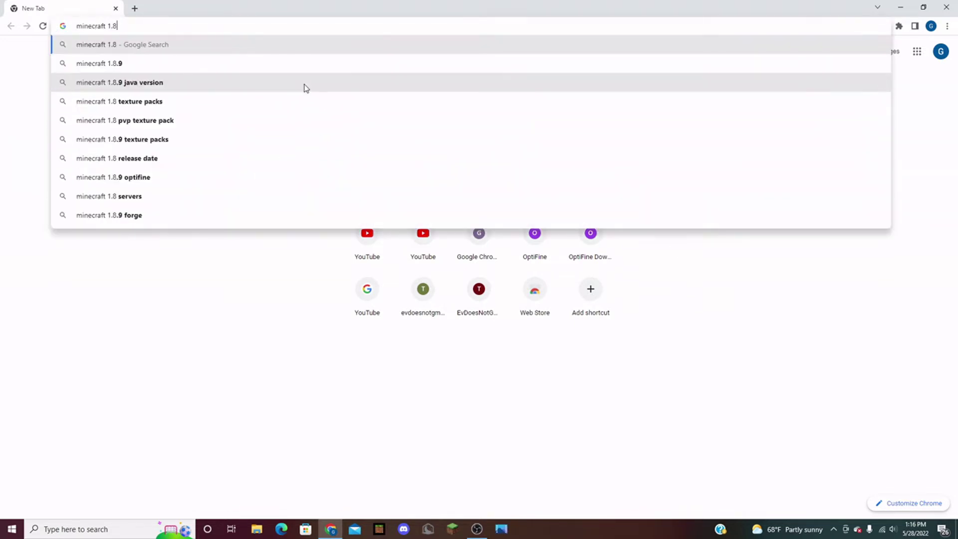
pyautogui.write('.9 forge down')
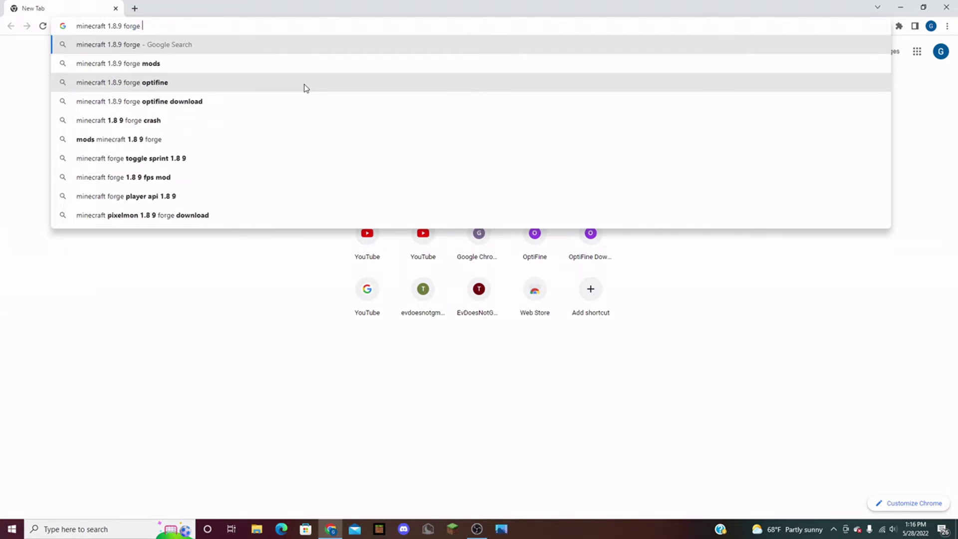
pyautogui.write('load')
pyautogui.press('Return')
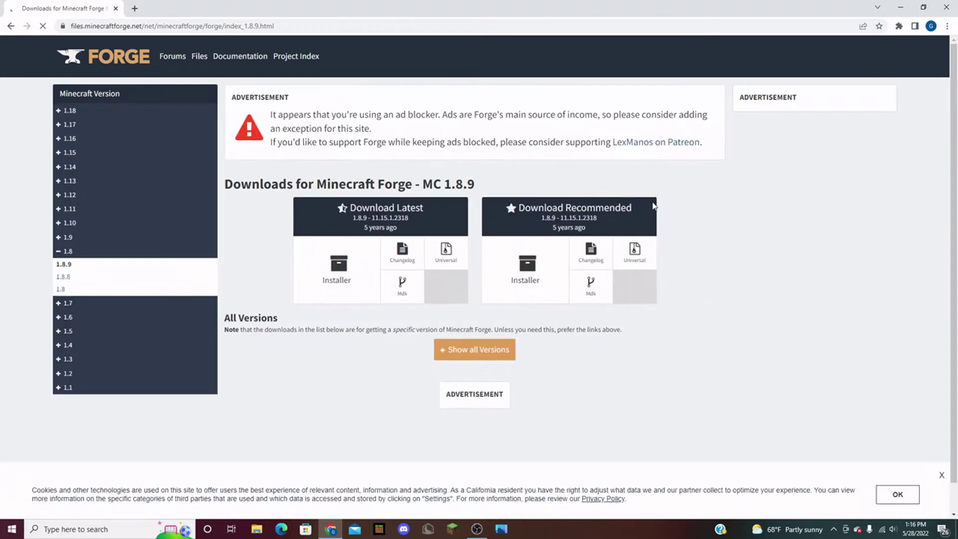
pyautogui.moveTo(531, 206); pyautogui.dragTo(657, 225)
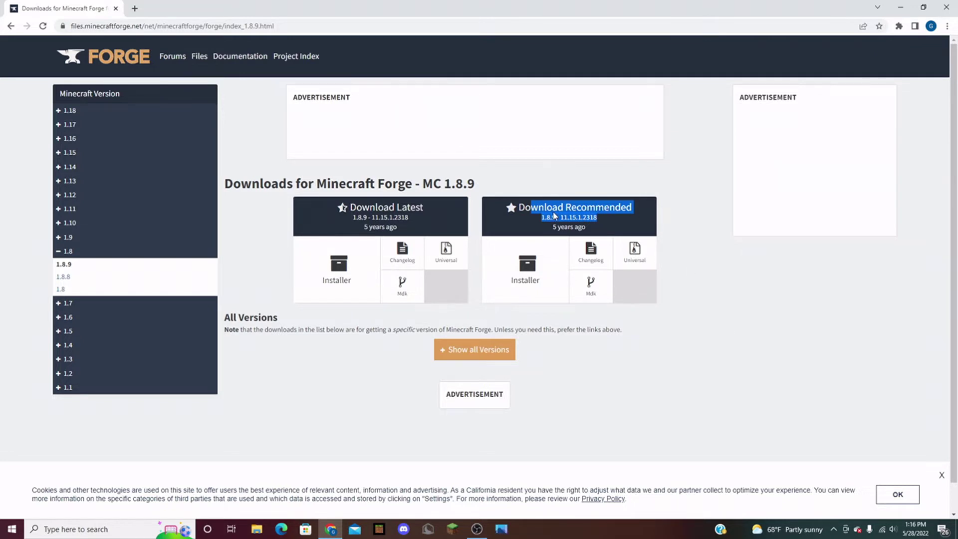
pyautogui.click(711, 261)
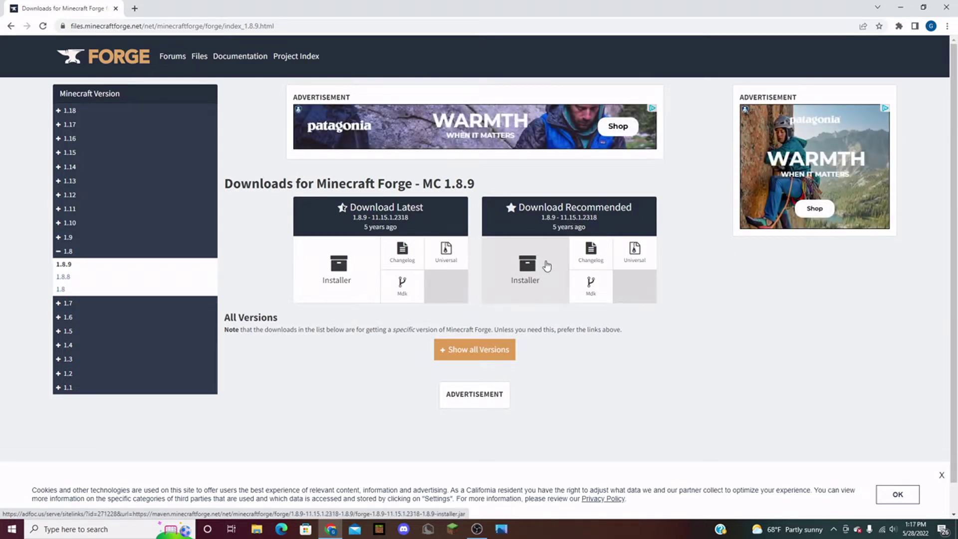
pyautogui.click(608, 201)
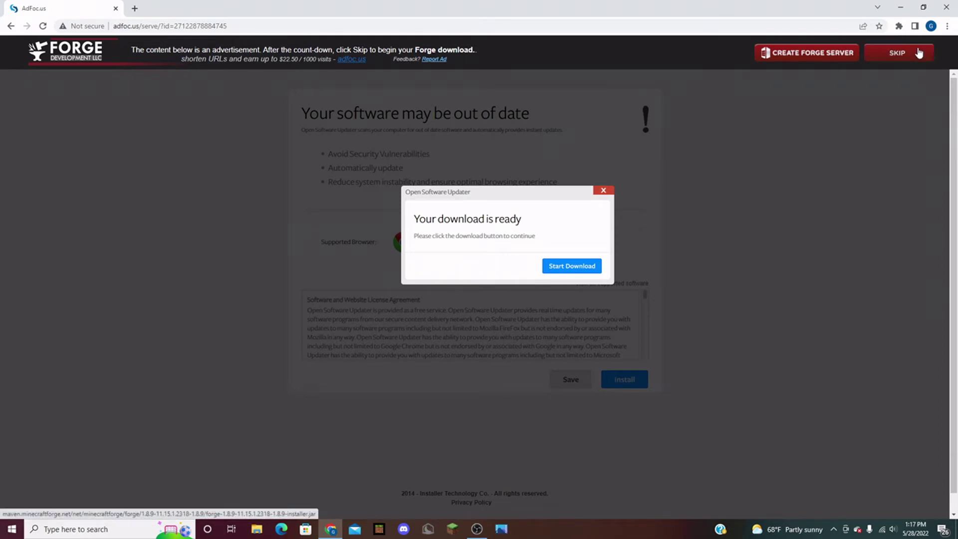
# Skip the AdFoc.us ad, close its tab, and run the downloaded Forge 1.8.9 installer jar.
pyautogui.click(920, 53)
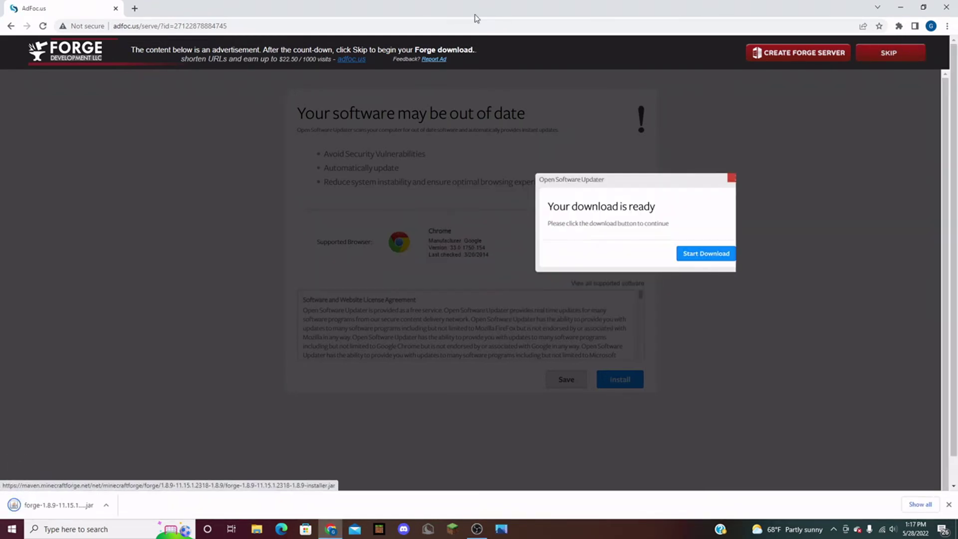
pyautogui.click(135, 8)
pyautogui.click(116, 8)
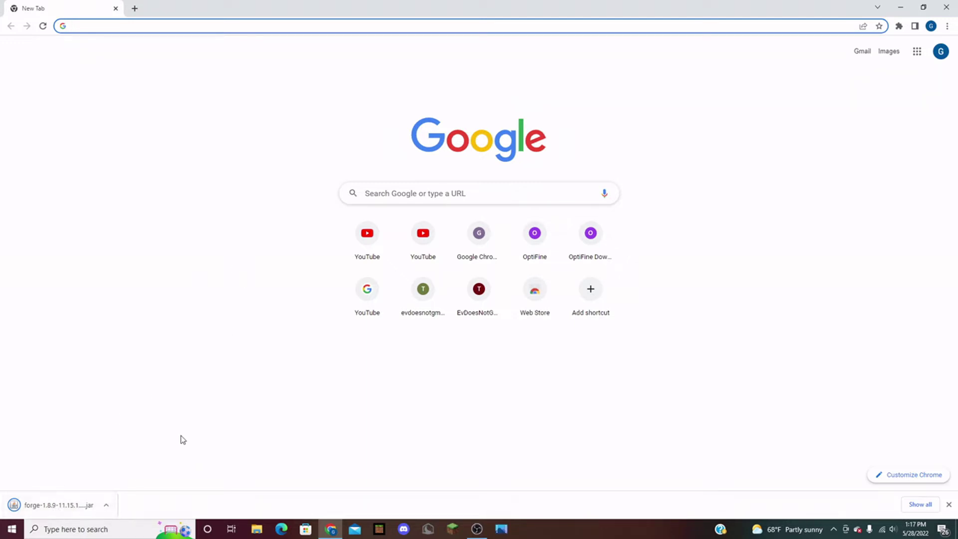
pyautogui.click(112, 505)
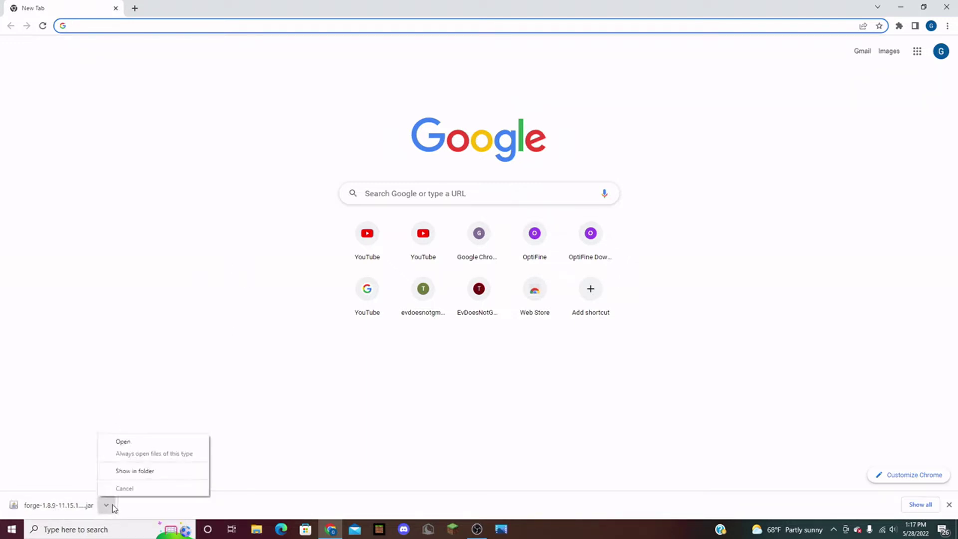
pyautogui.click(134, 442)
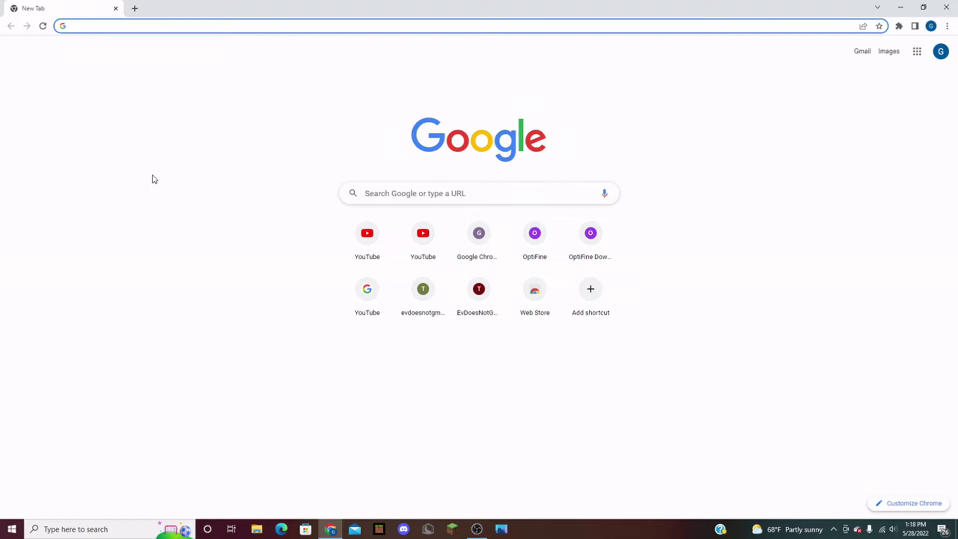
# Close Chrome, then in Minecraft Launcher start a new installation and browse its Version list.
pyautogui.click(946, 7)
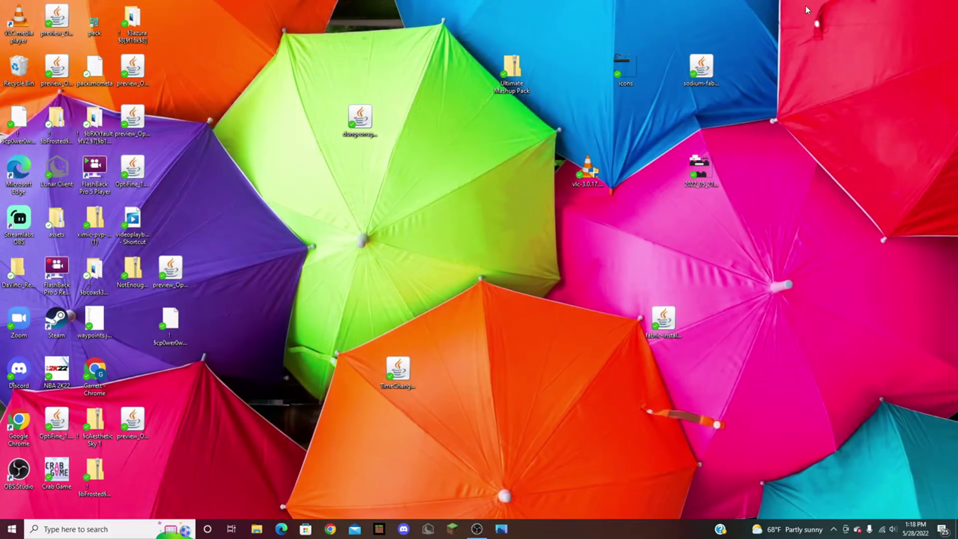
pyautogui.click(452, 529)
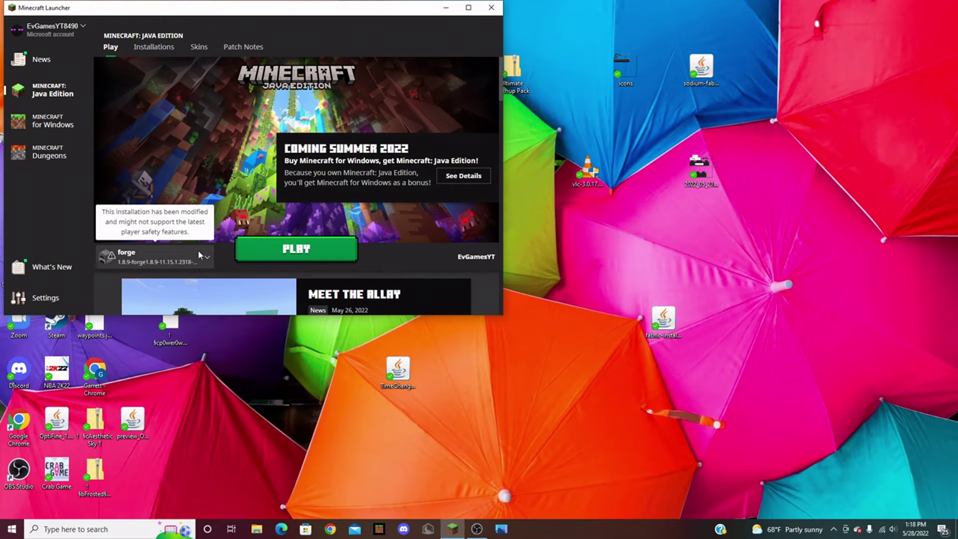
pyautogui.click(157, 45)
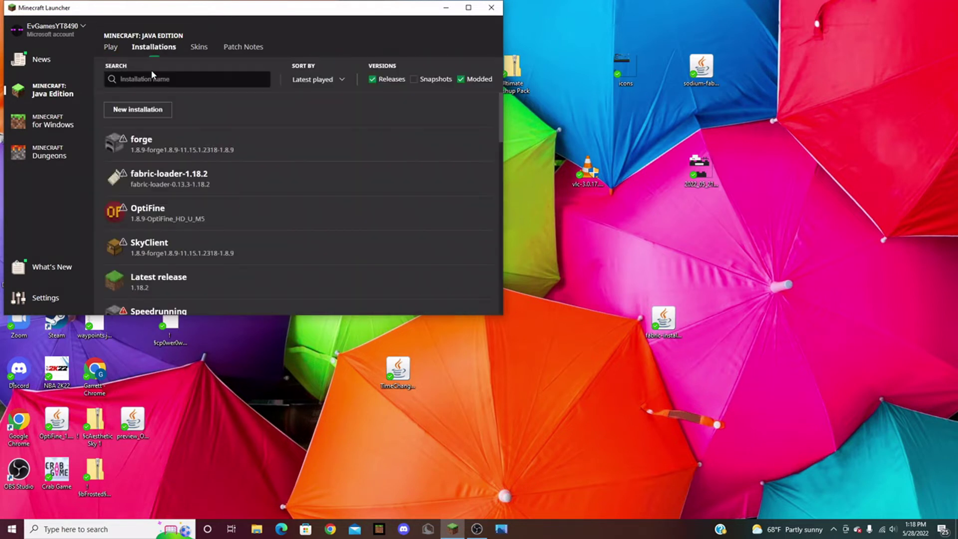
pyautogui.click(150, 111)
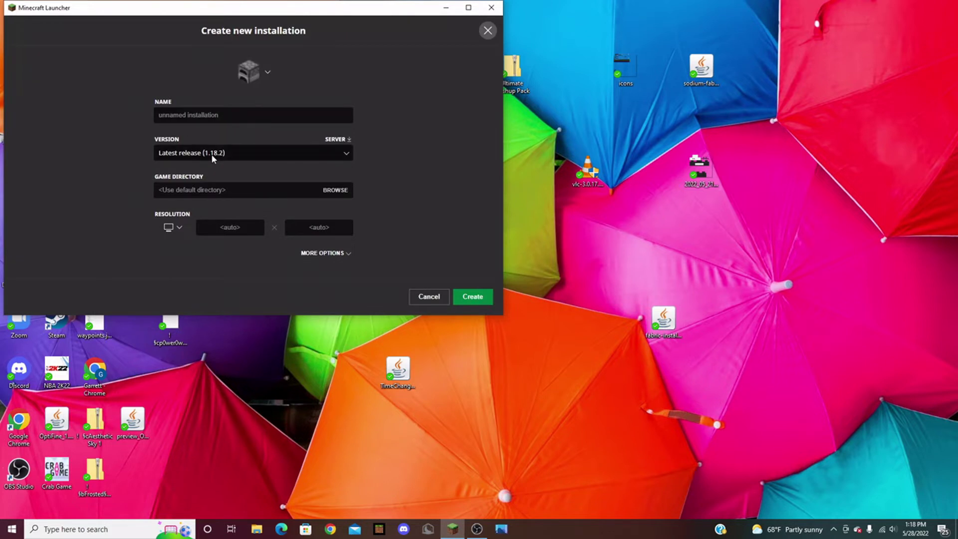
pyautogui.click(236, 149)
pyautogui.scroll(-5, 300, 199)
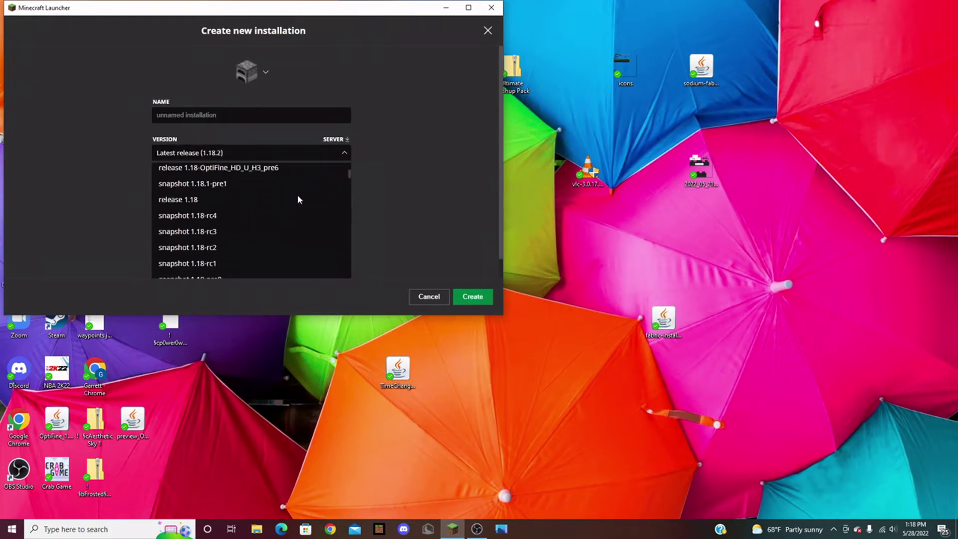
pyautogui.scroll(-12, 297, 199)
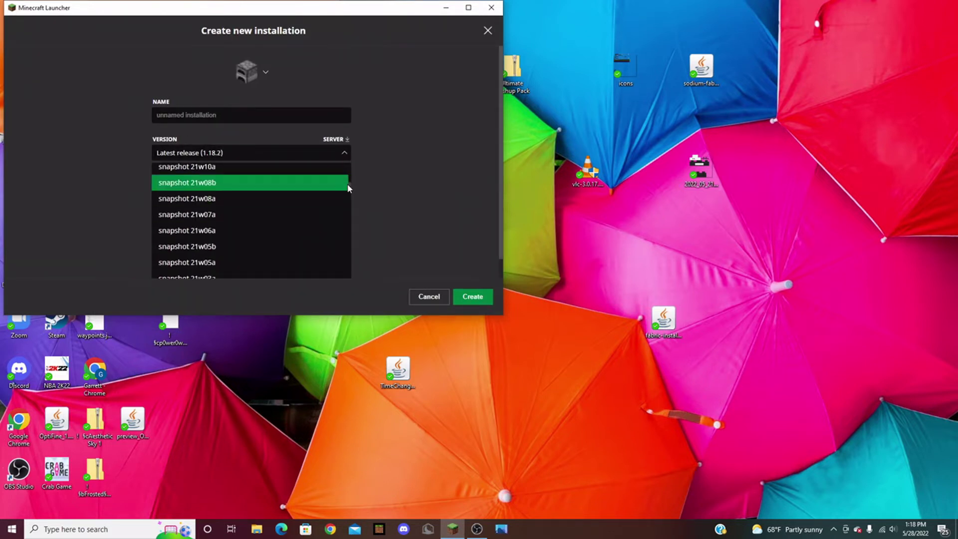
pyautogui.scroll(5, 350, 194)
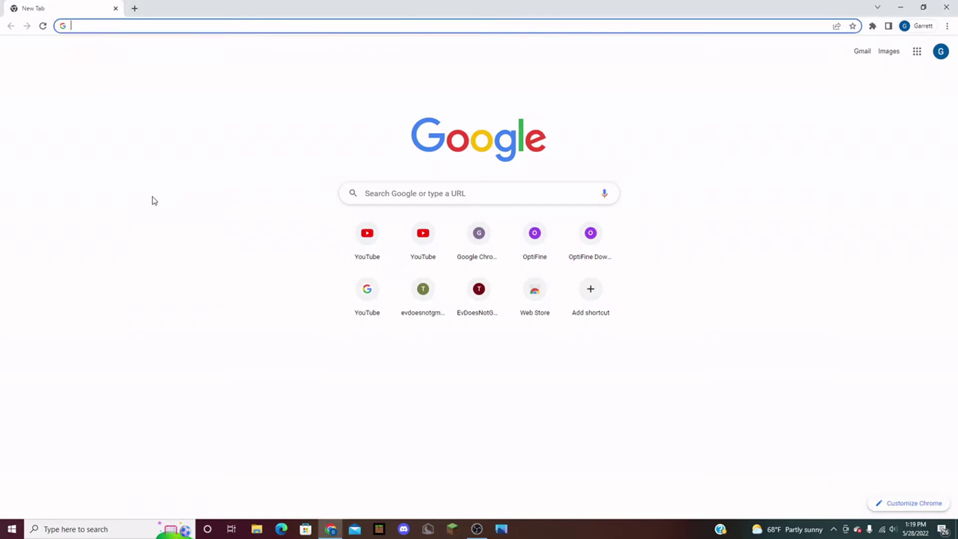
# Search 'optifine download' and open the OptiFine Downloads page on optifine.net.
pyautogui.click(153, 200)
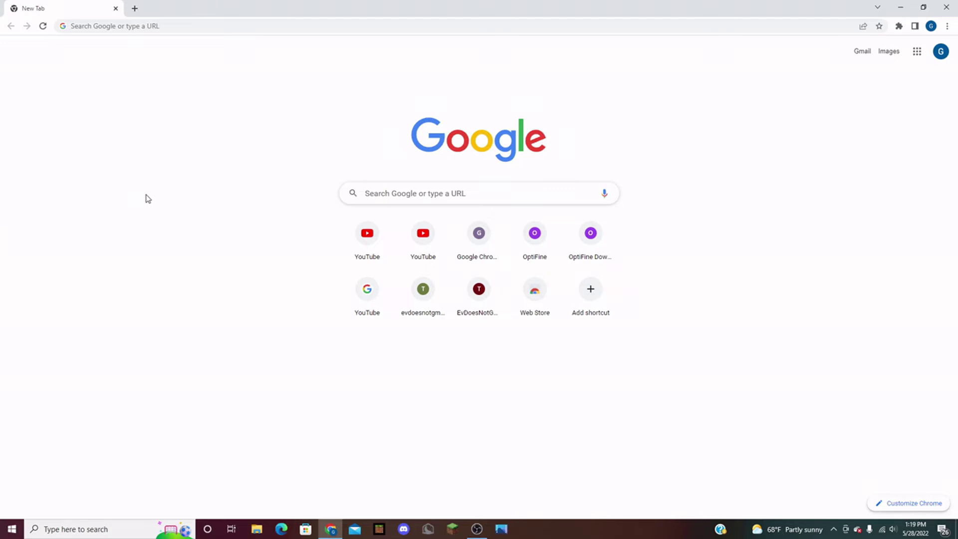
pyautogui.click(98, 32)
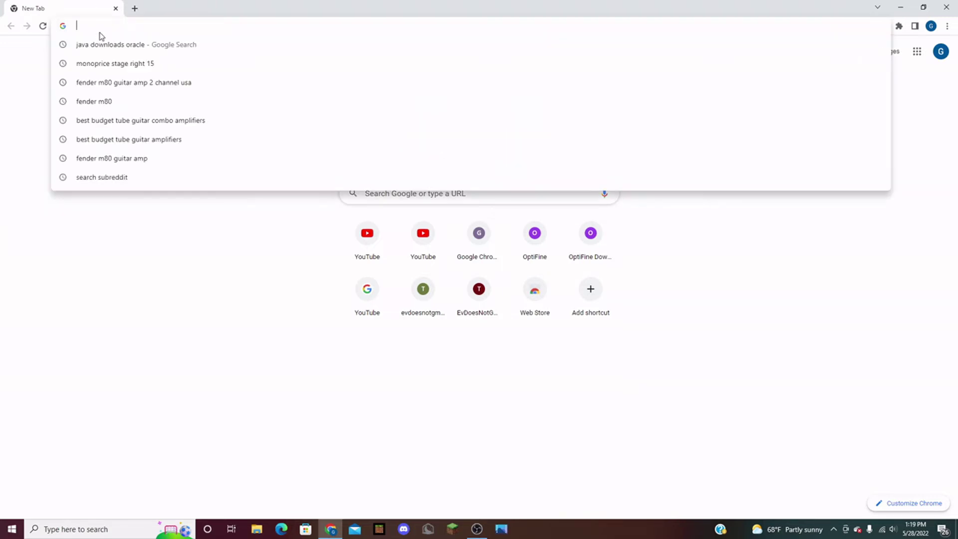
pyautogui.write('opt')
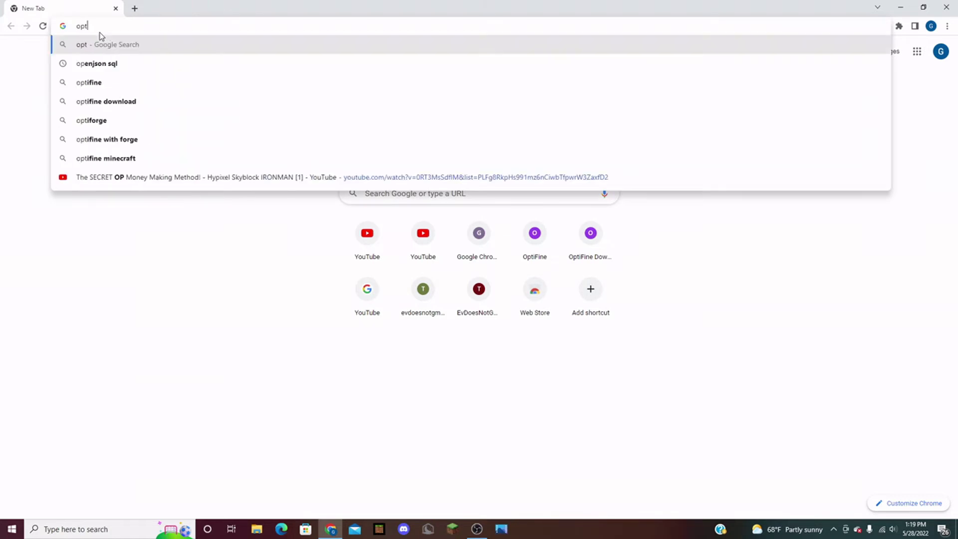
pyautogui.write('ifine download')
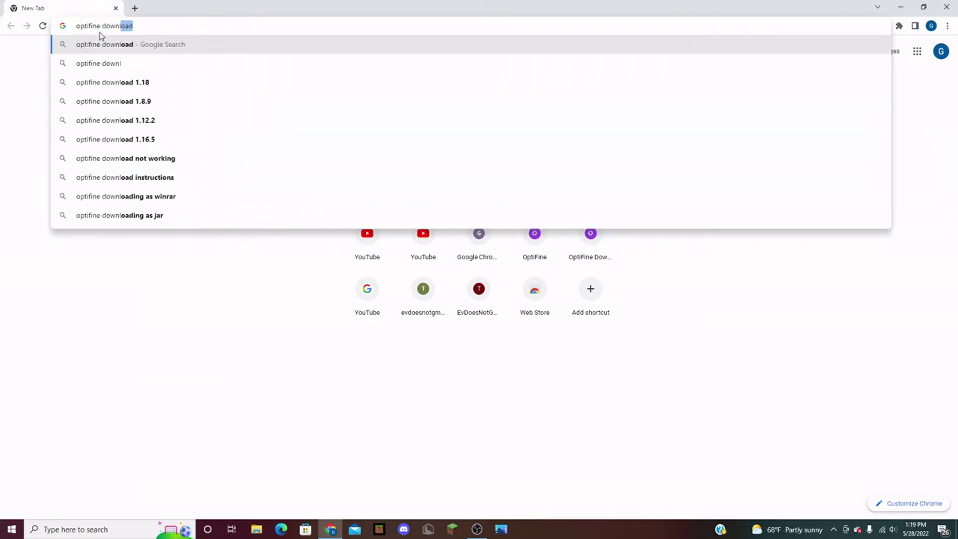
pyautogui.press('Return')
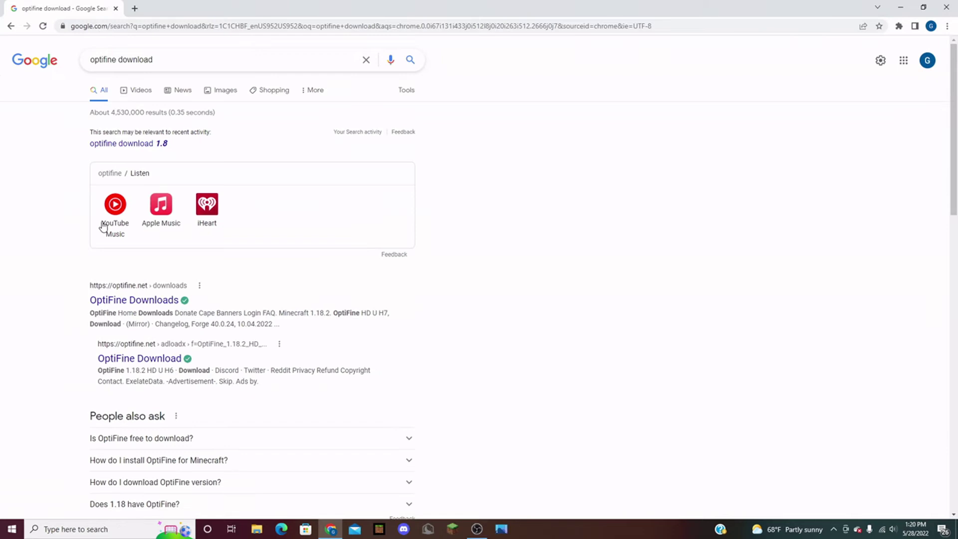
pyautogui.click(131, 301)
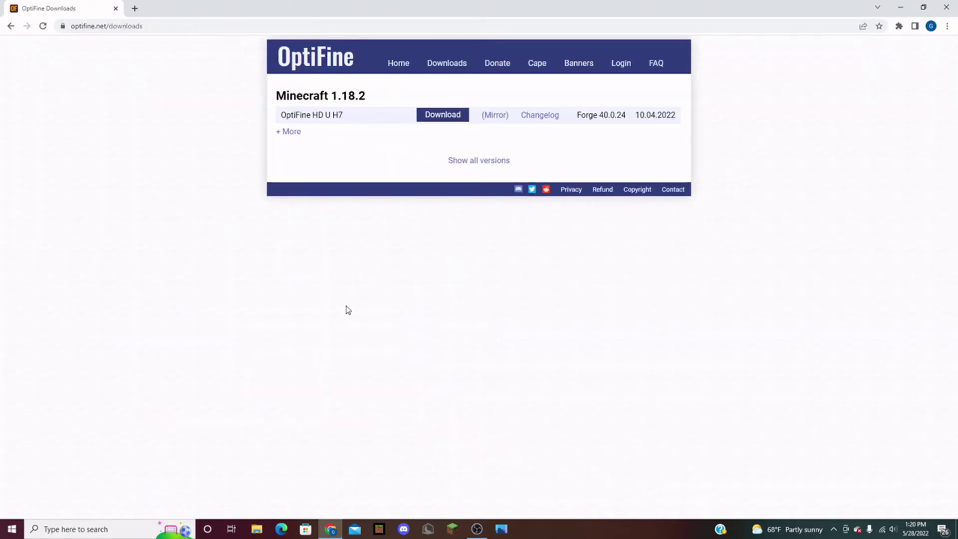
# Show all versions, download the OptiFine 1.8.9 mirror jar, and close the Opera GX ad tab.
pyautogui.click(464, 159)
pyautogui.moveTo(953, 105); pyautogui.dragTo(956, 384)
pyautogui.click(484, 371)
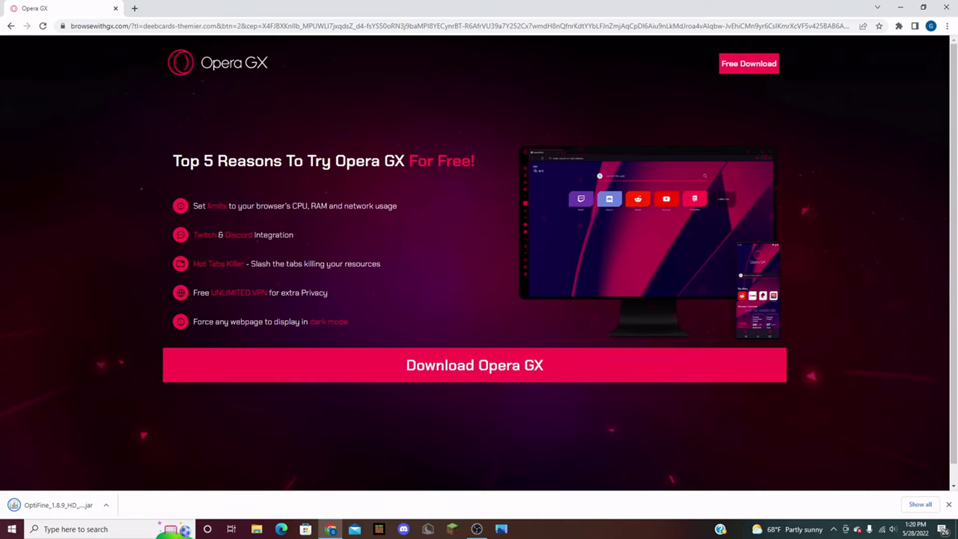
pyautogui.click(134, 8)
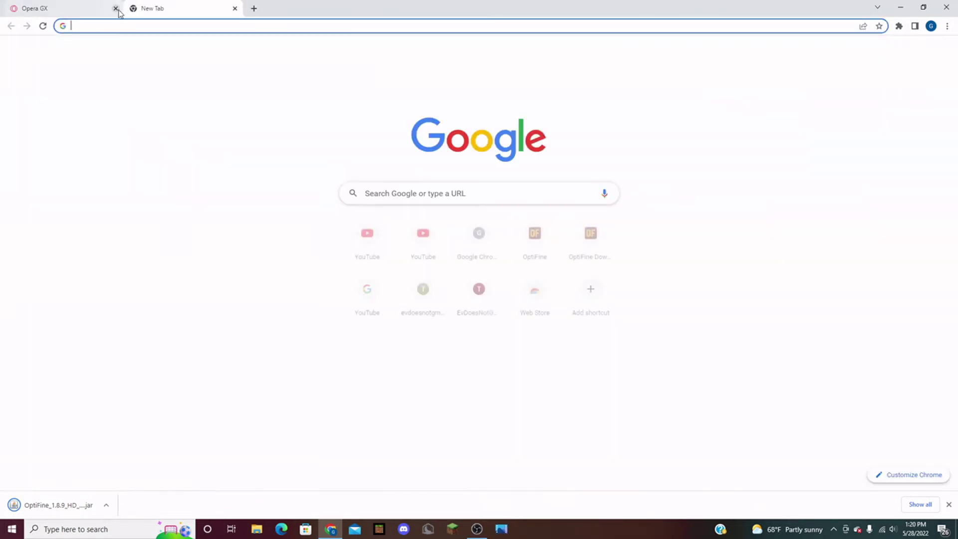
pyautogui.click(116, 8)
pyautogui.click(174, 230)
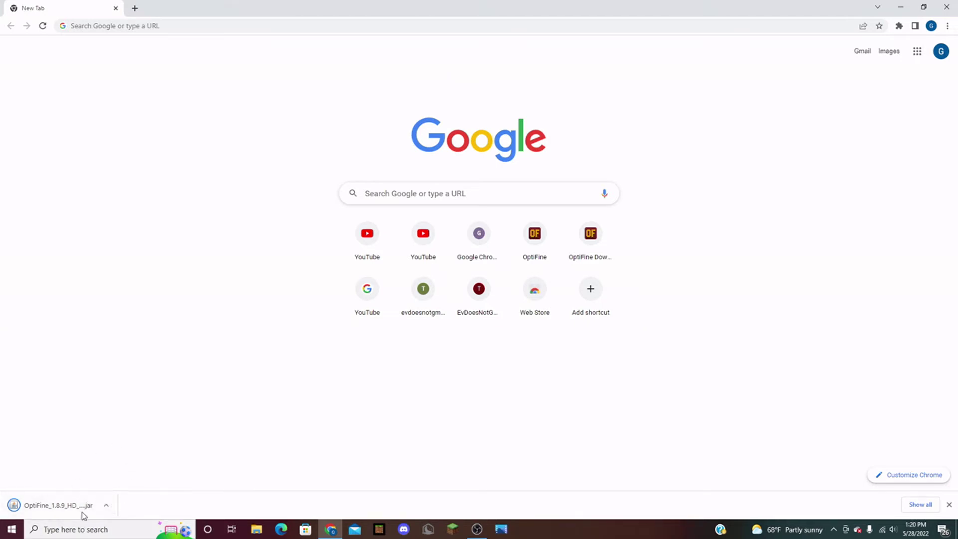
pyautogui.click(1, 537)
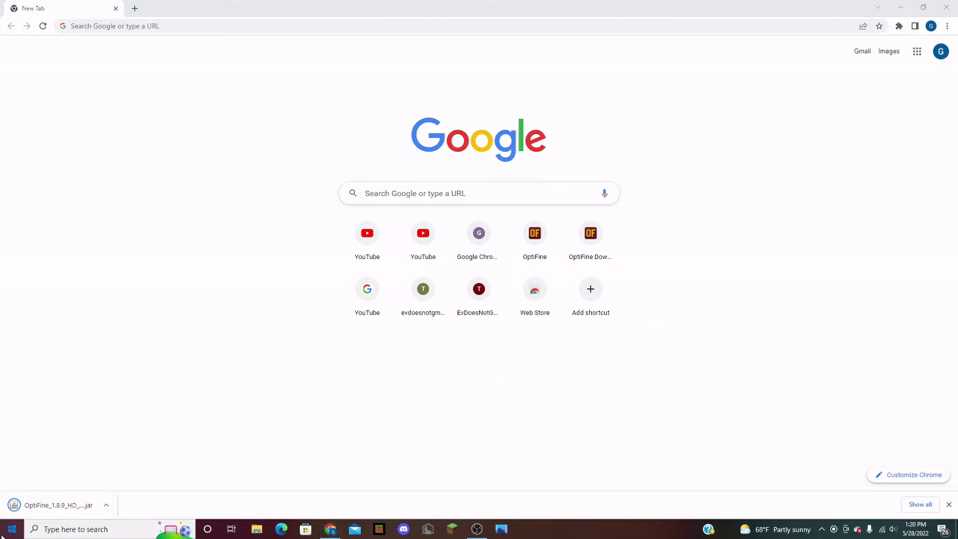
pyautogui.write('%')
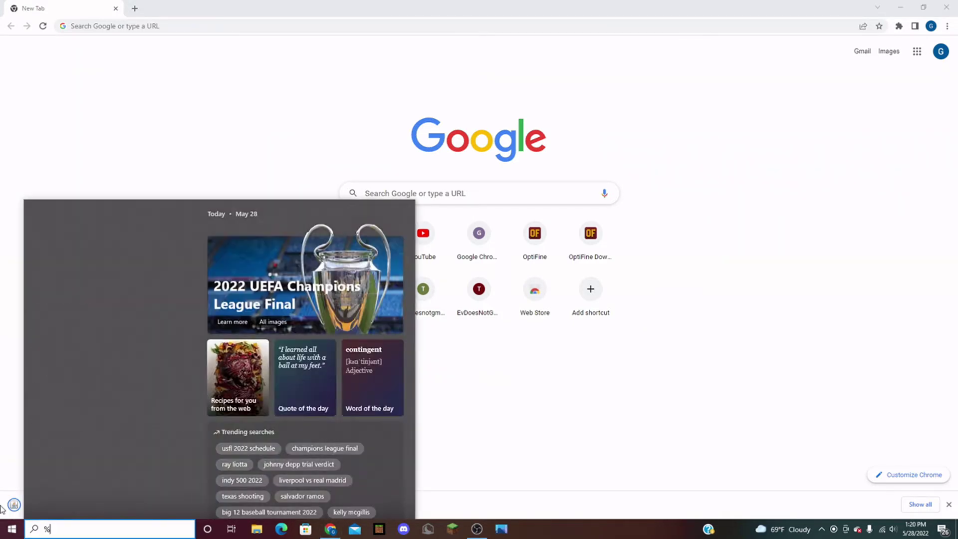
pyautogui.write('appdata')
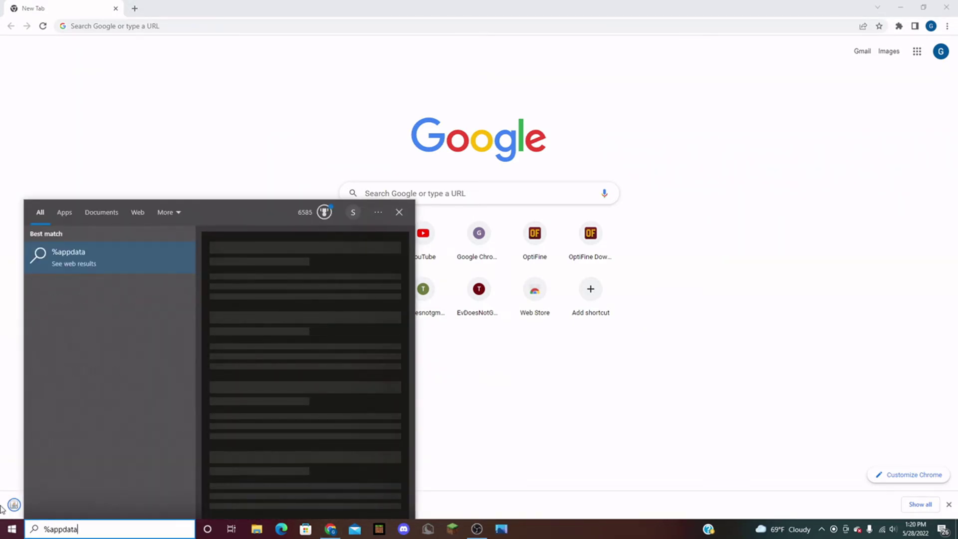
pyautogui.write('%')
pyautogui.press('Return')
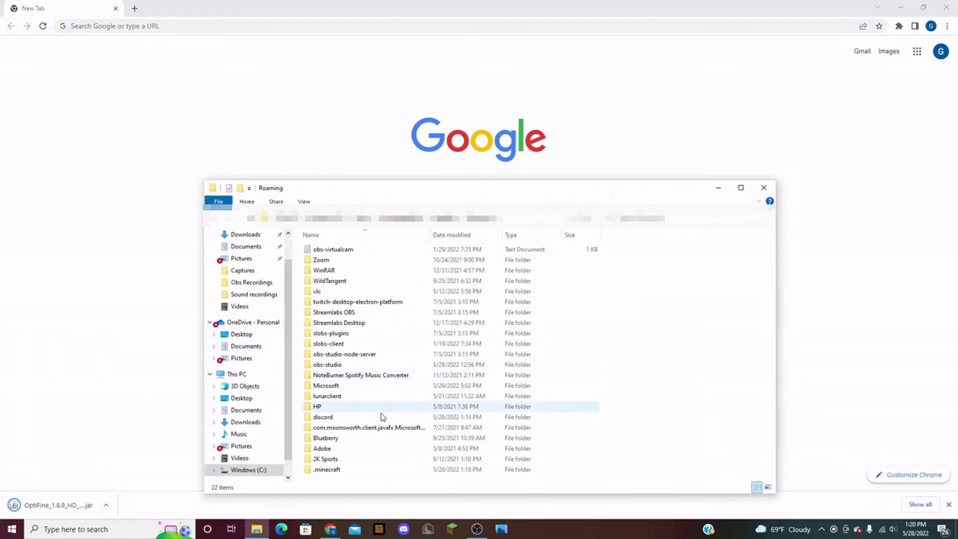
pyautogui.click(338, 472)
pyautogui.doubleClick(338, 472)
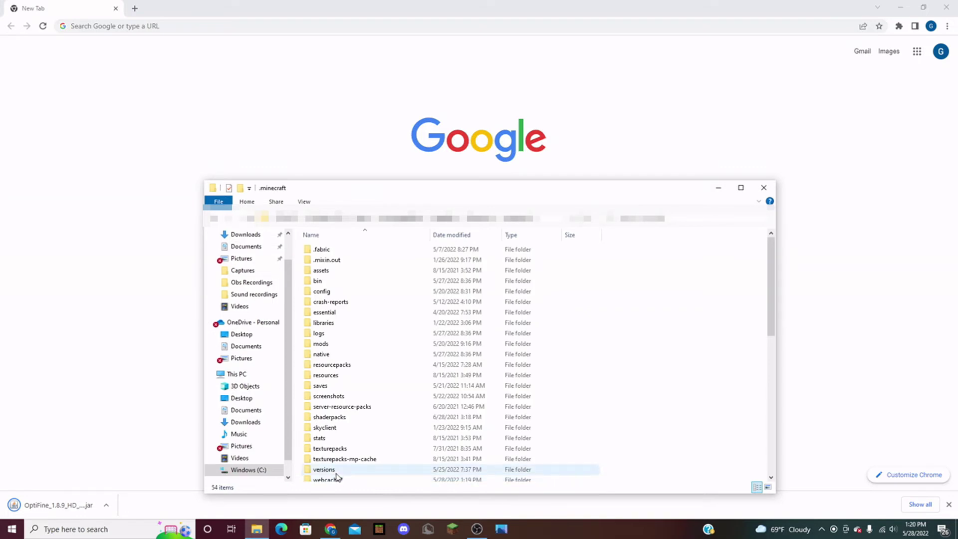
pyautogui.doubleClick(328, 344)
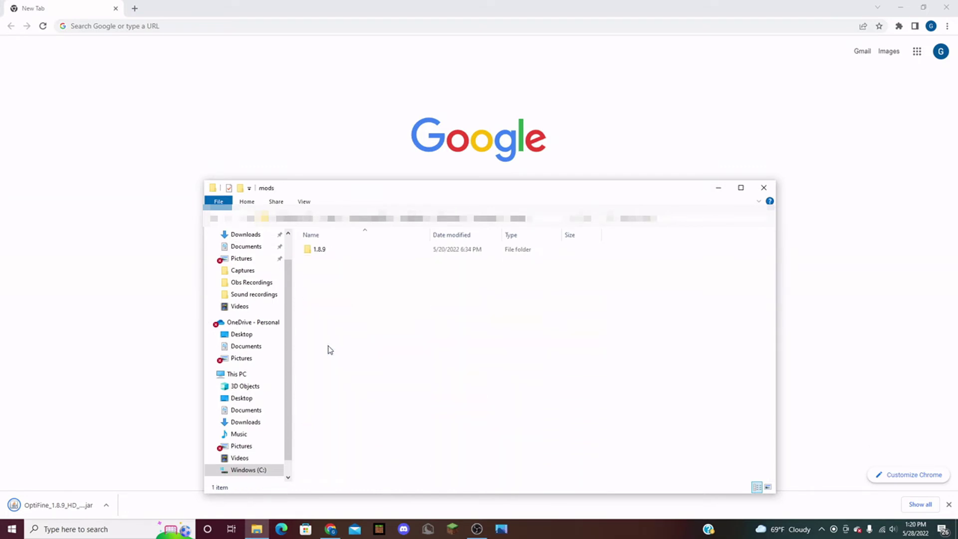
pyautogui.doubleClick(336, 252)
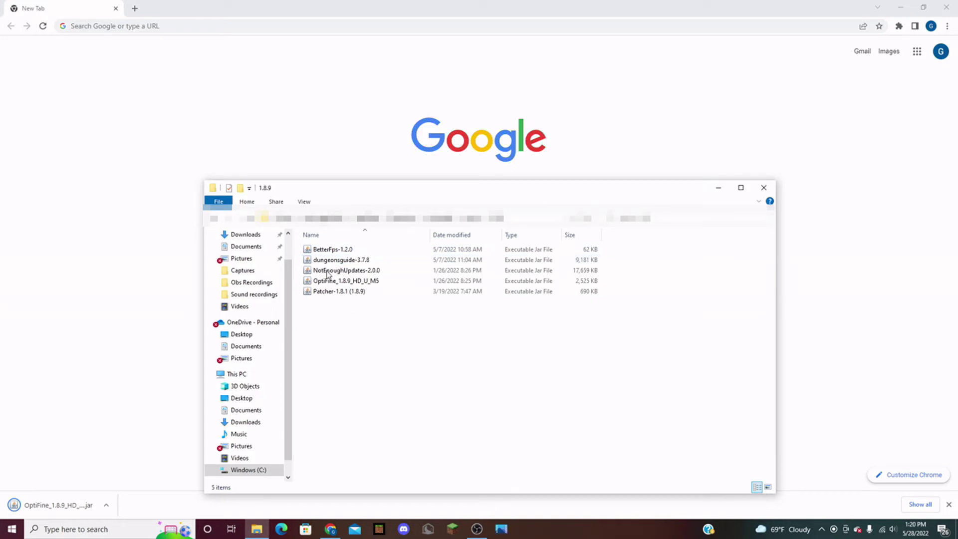
pyautogui.click(215, 219)
pyautogui.click(322, 283)
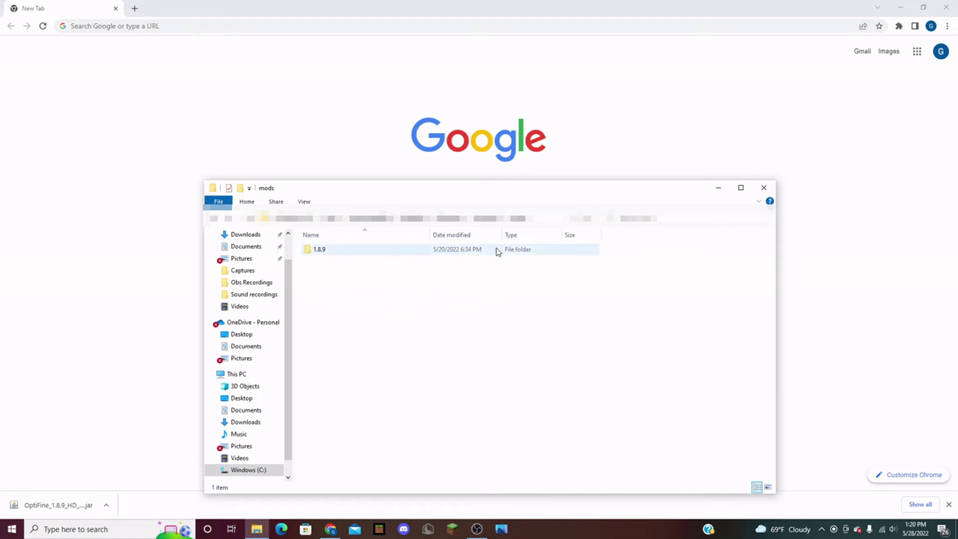
pyautogui.doubleClick(394, 251)
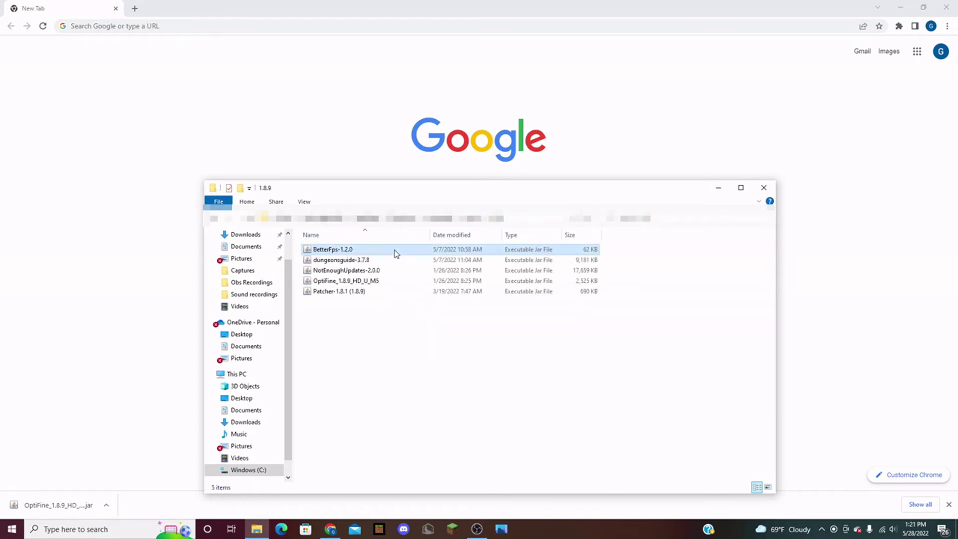
pyautogui.click(436, 365)
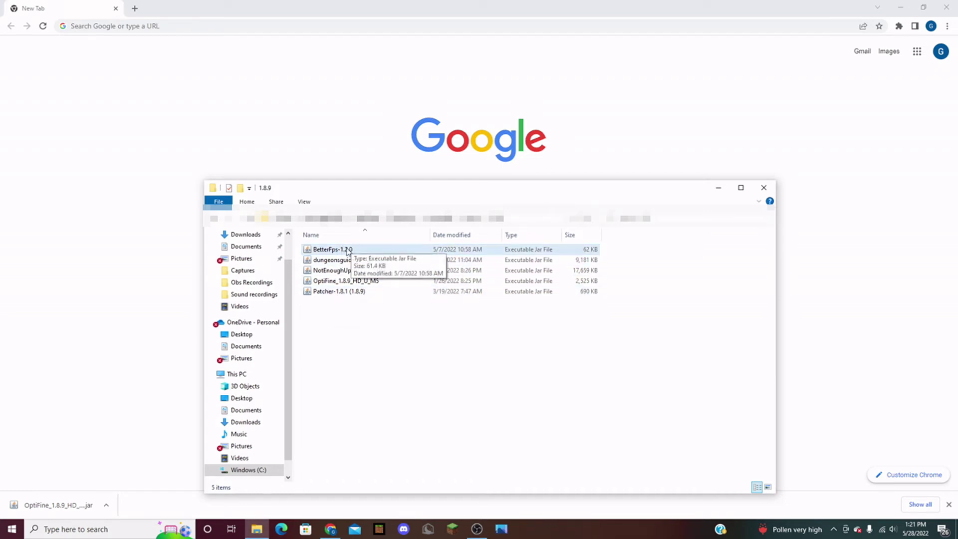
pyautogui.click(764, 189)
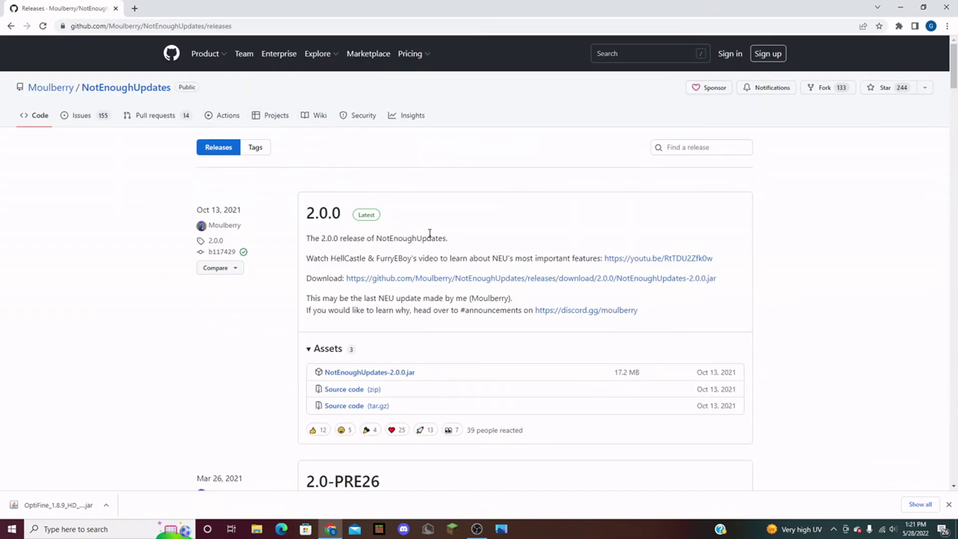
# Download NotEnoughUpdates-2.0.0.jar from the GitHub release assets, then exit Chrome despite the download warning.
pyautogui.click(408, 379)
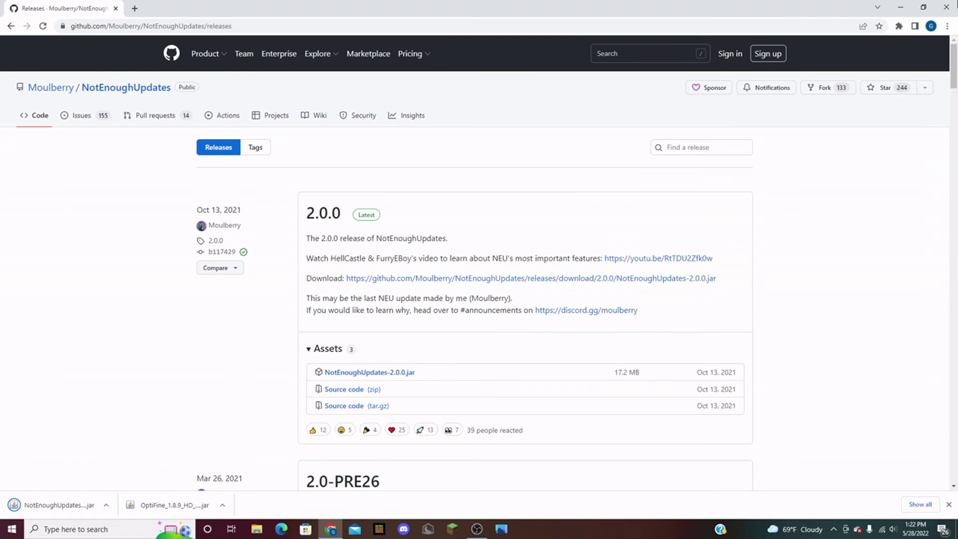
pyautogui.click(946, 7)
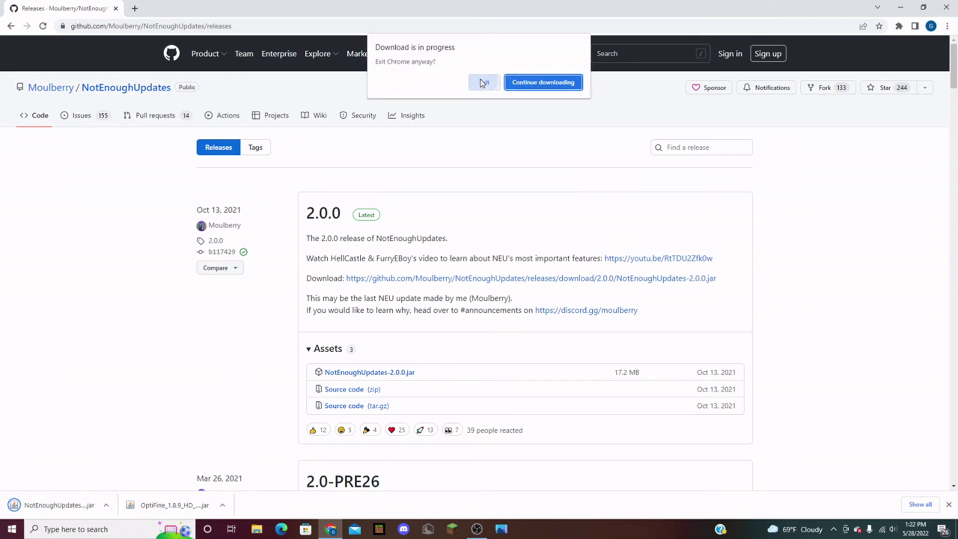
pyautogui.click(482, 81)
# Launch Minecraft into Hypixel SkyBlock and search 'necron' in the NEU item list.
pyautogui.click(452, 528)
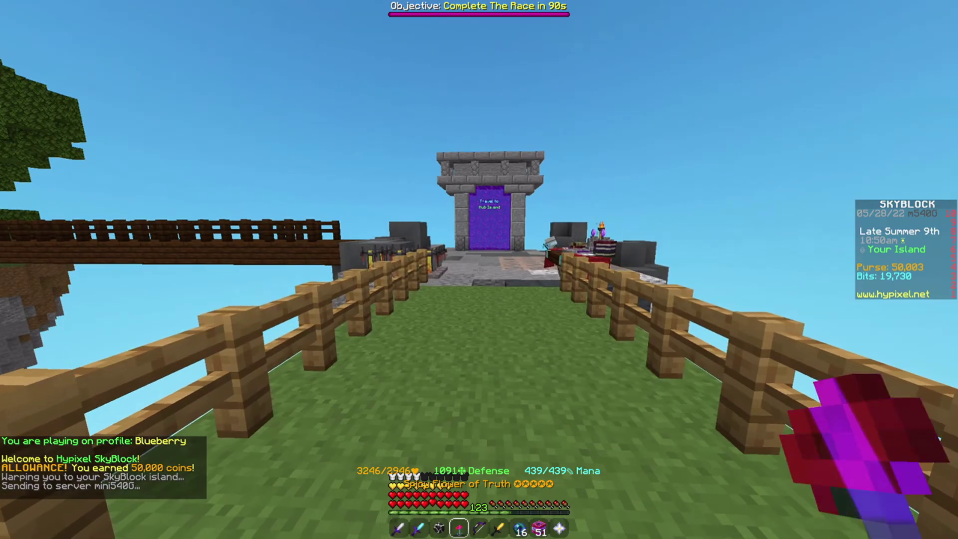
pyautogui.press('e')
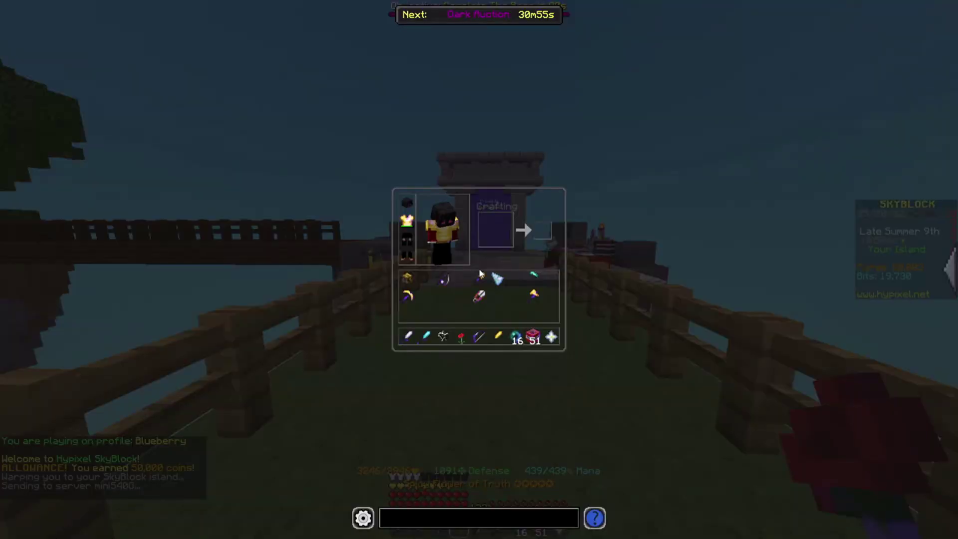
pyautogui.click(429, 511)
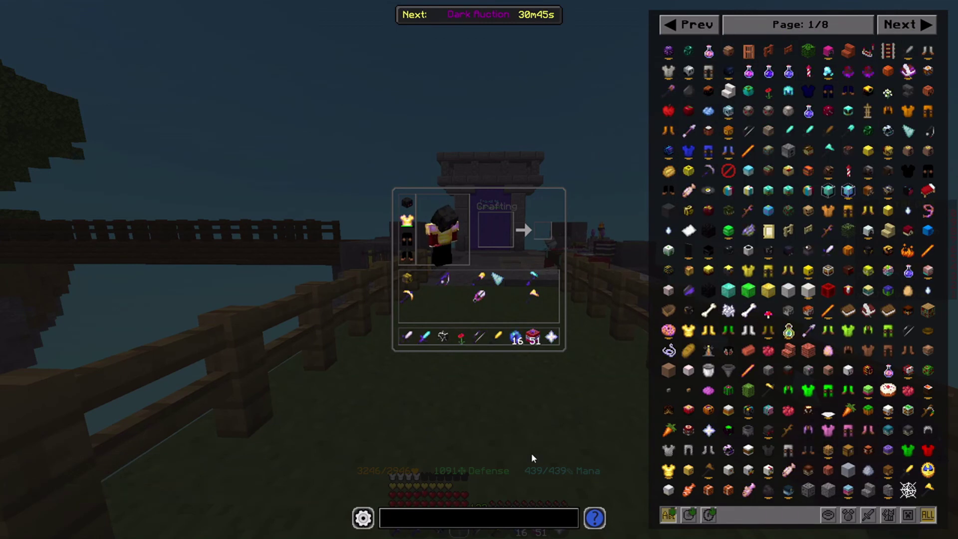
pyautogui.hotkey('ctrl', 'f')
pyautogui.write('ne')
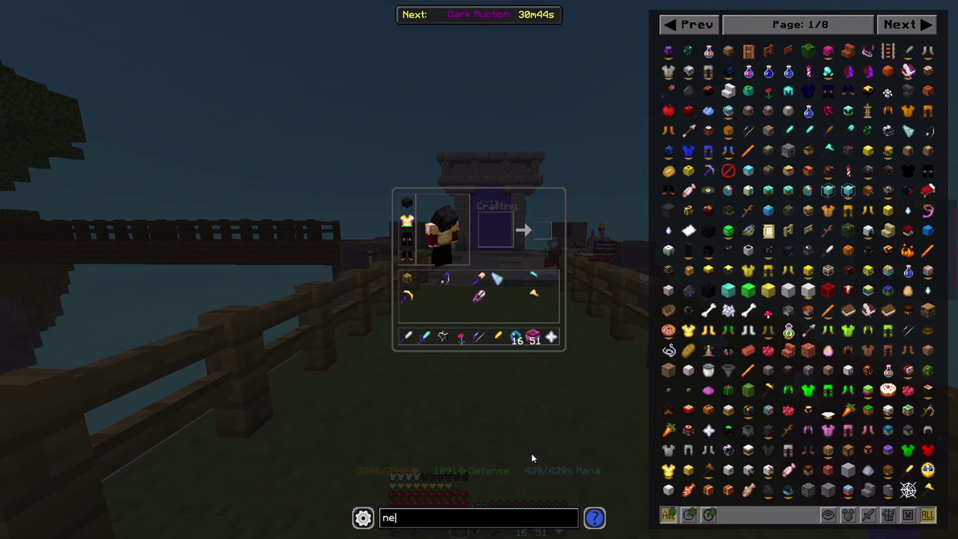
pyautogui.write('cron')
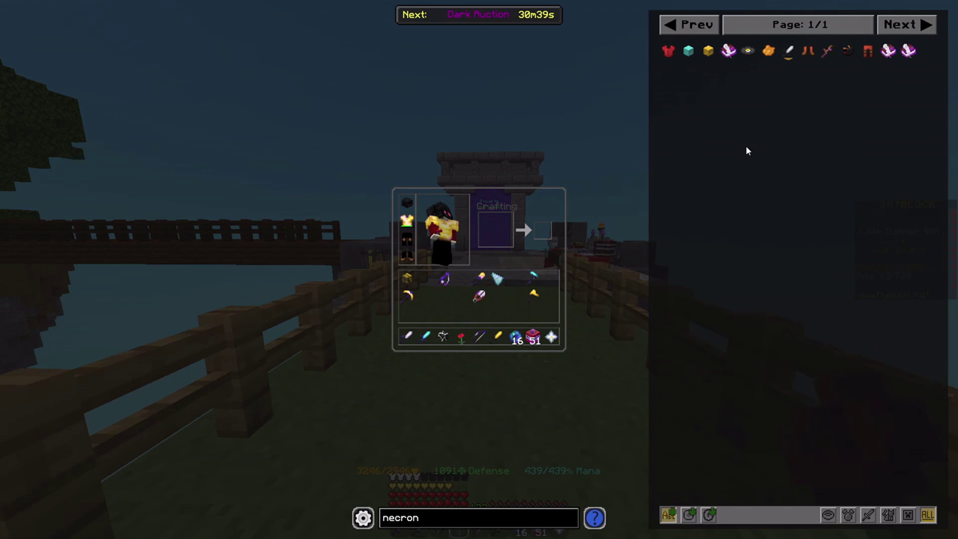
pyautogui.press('Escape')
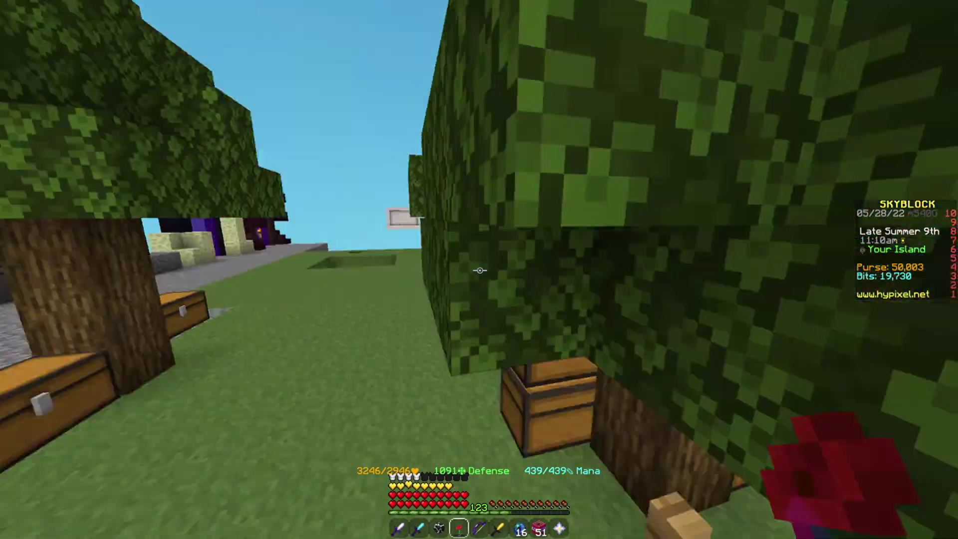
pyautogui.press('space')
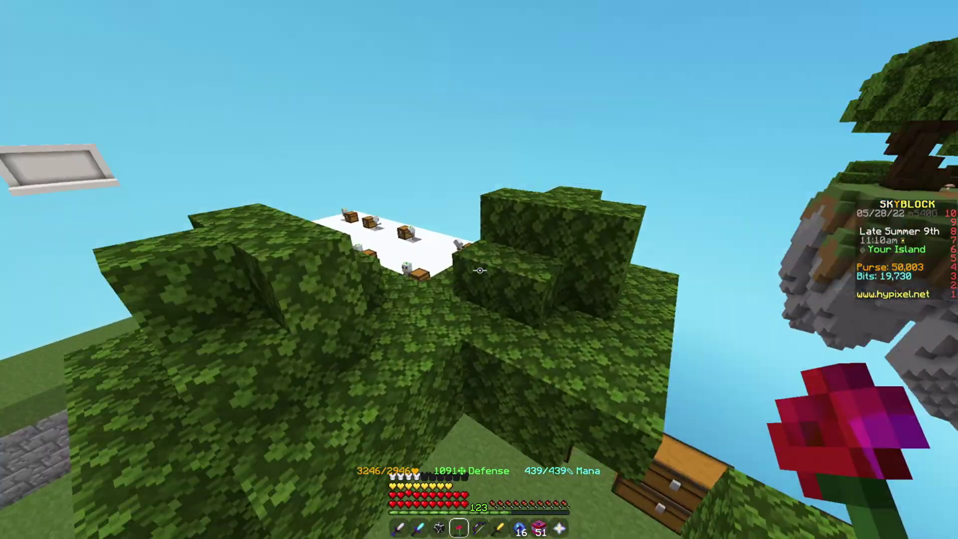
pyautogui.press('w')
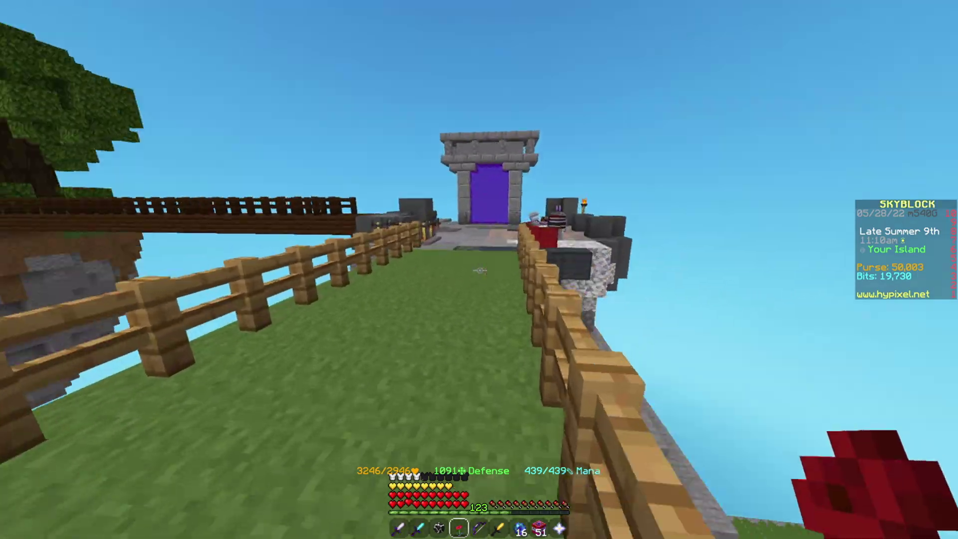
pyautogui.press('space')
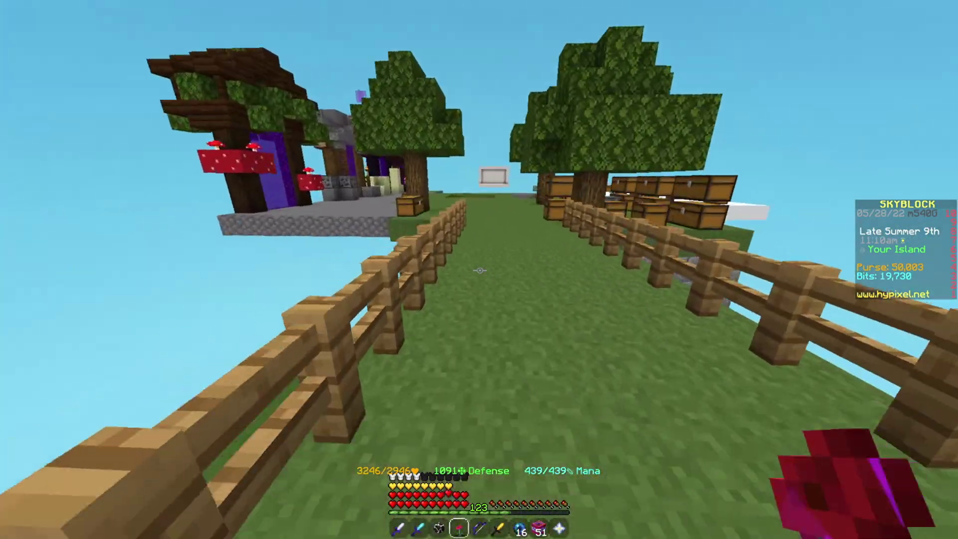
pyautogui.press('w')
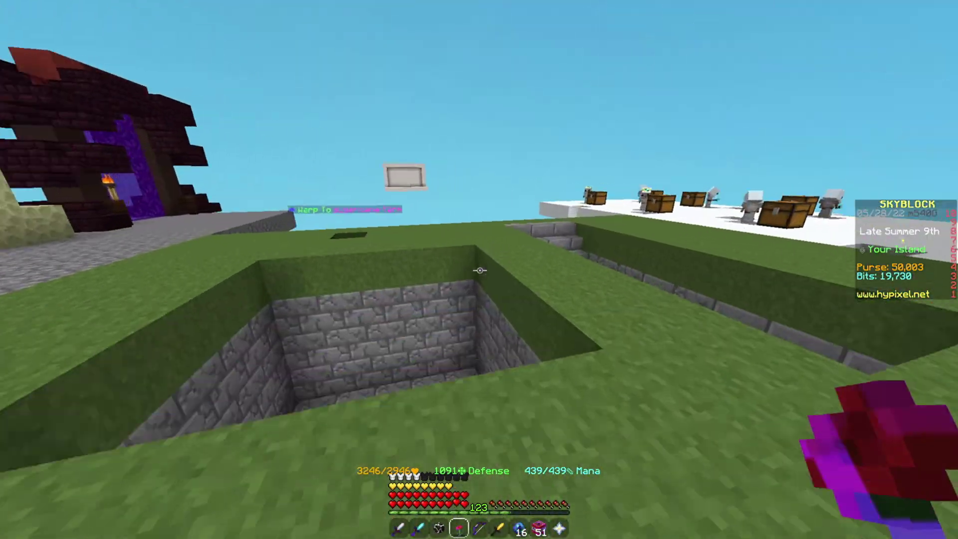
pyautogui.press('F5')
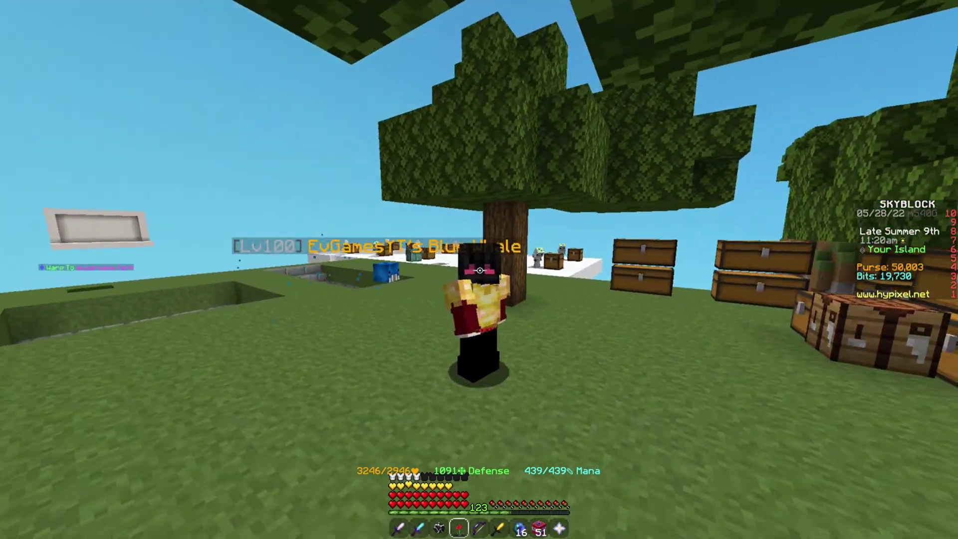